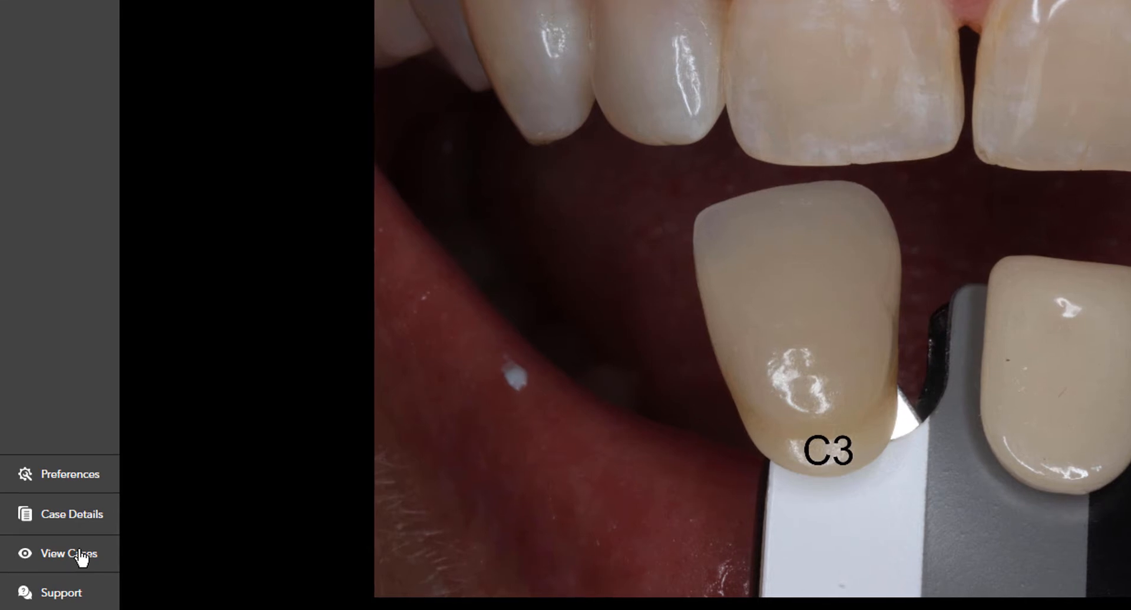
# Look at the list of cases, the case details and the preferences.
pyautogui.click(81, 556)
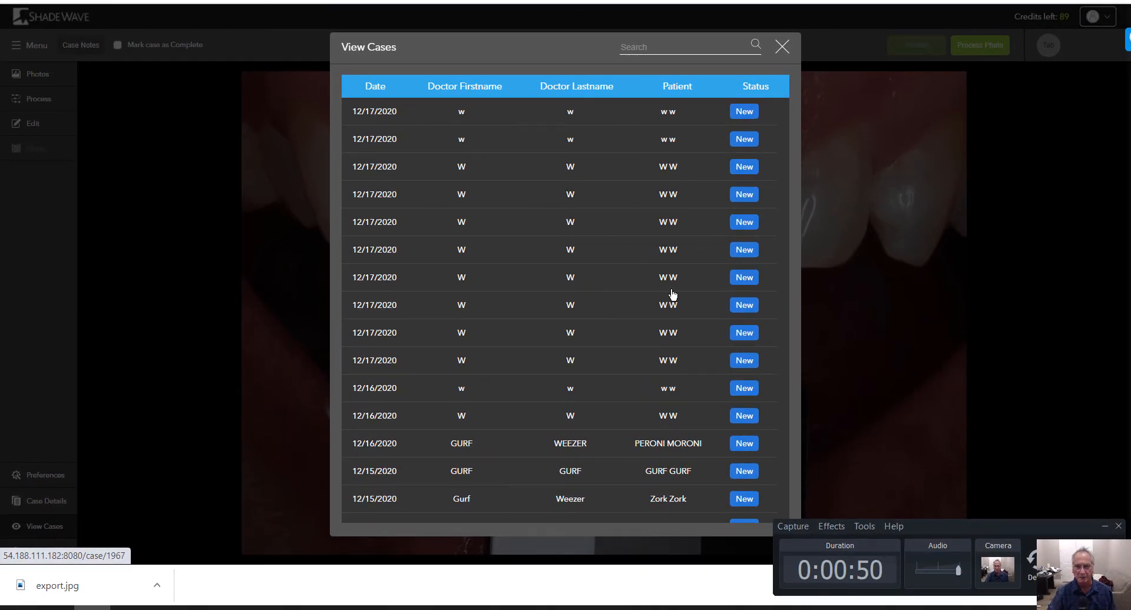
pyautogui.click(782, 47)
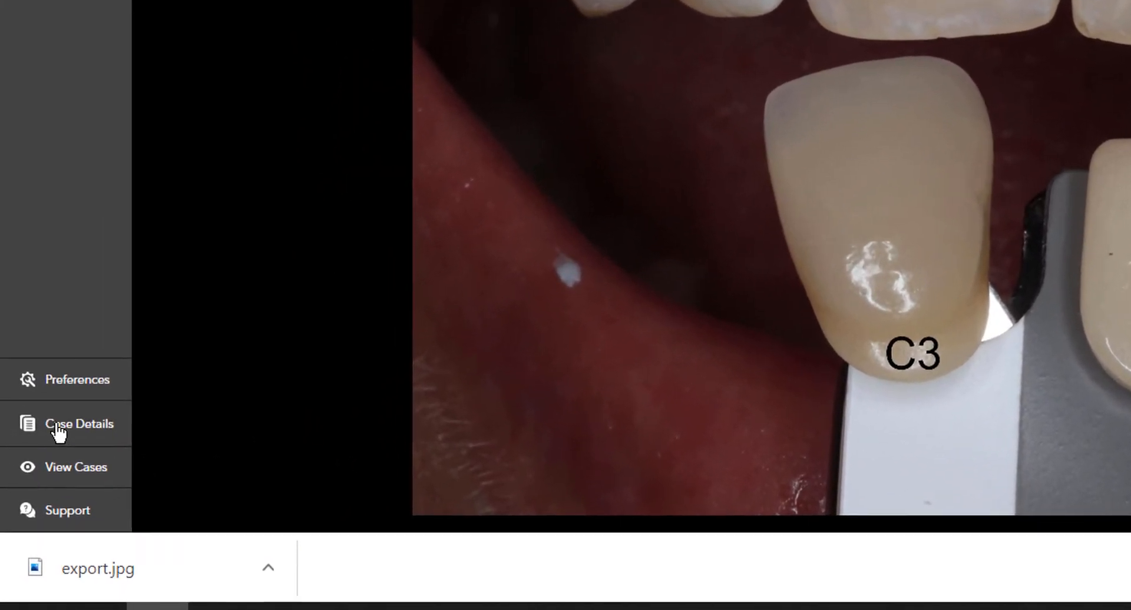
pyautogui.click(58, 427)
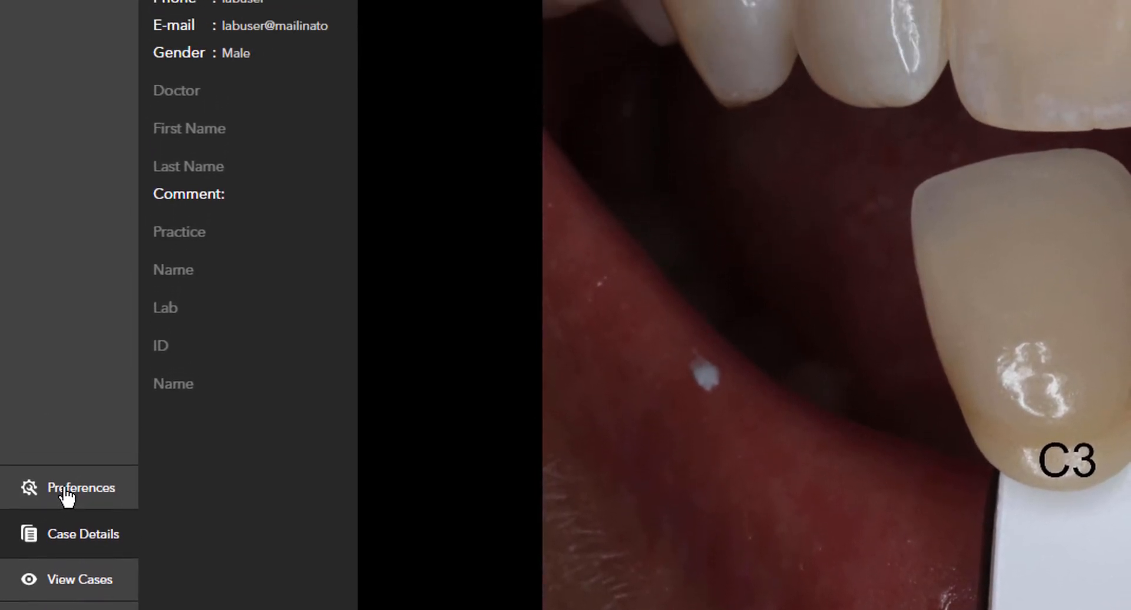
pyautogui.click(66, 414)
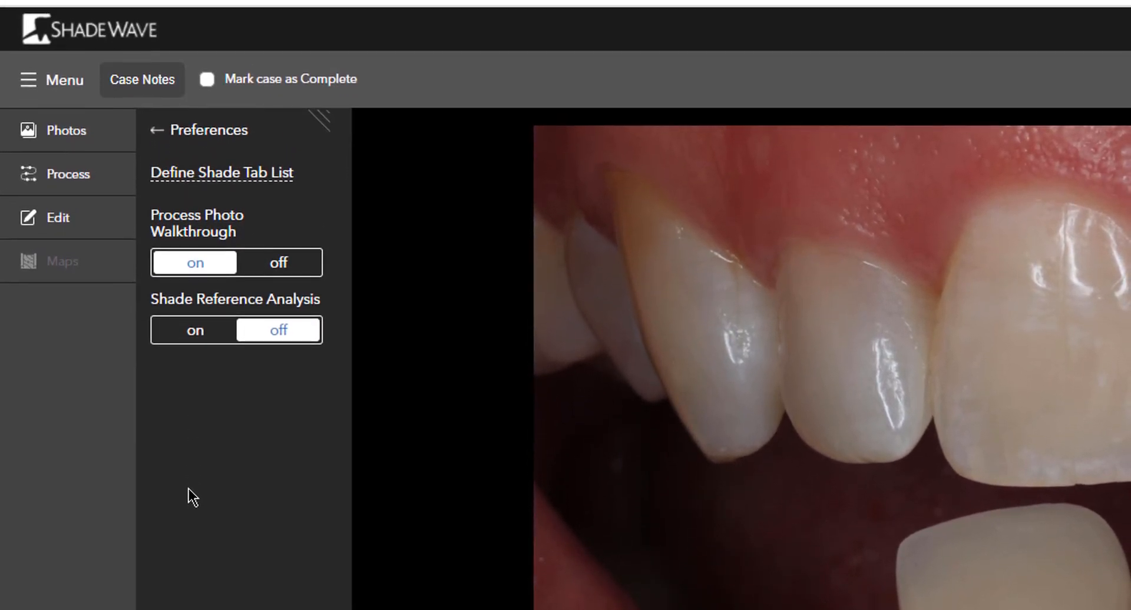
# Toggle the Process Photo Walkthrough preference between off and on.
pyautogui.click(276, 270)
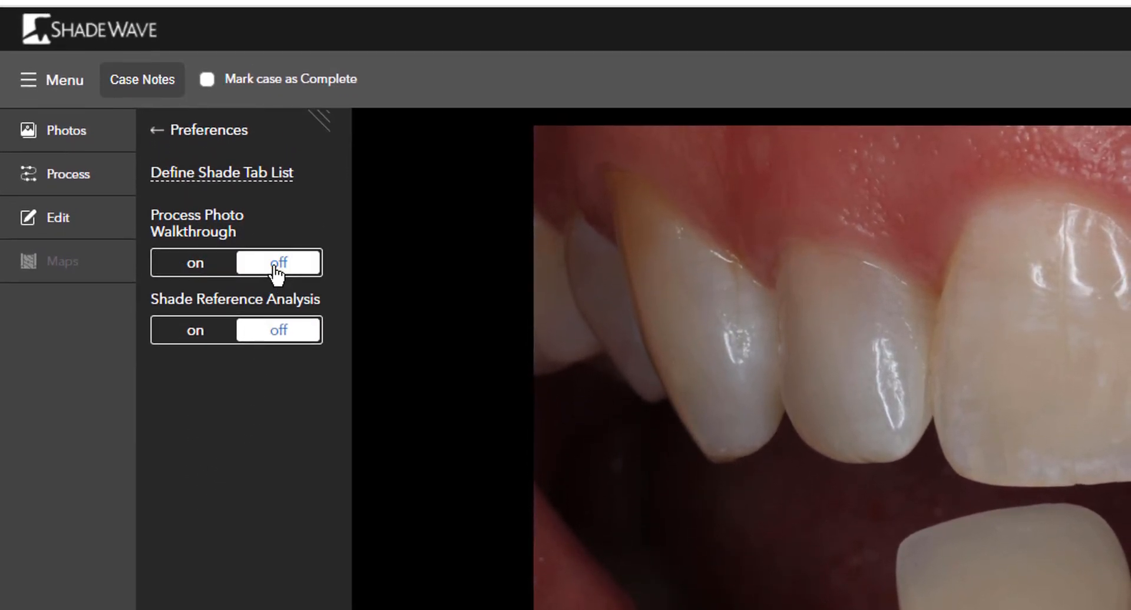
pyautogui.click(202, 269)
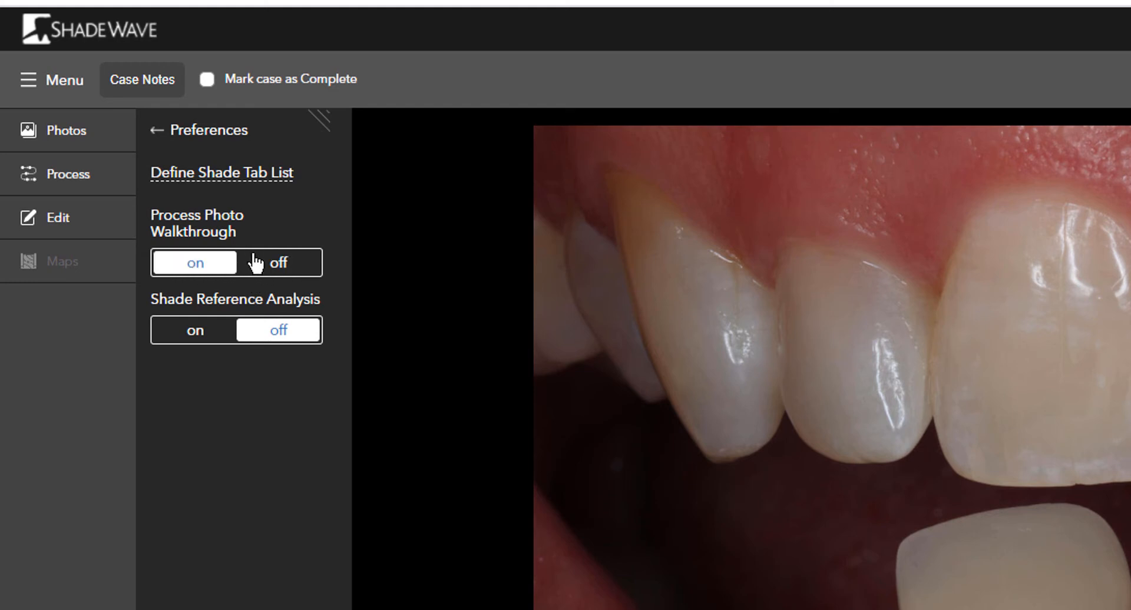
pyautogui.click(279, 270)
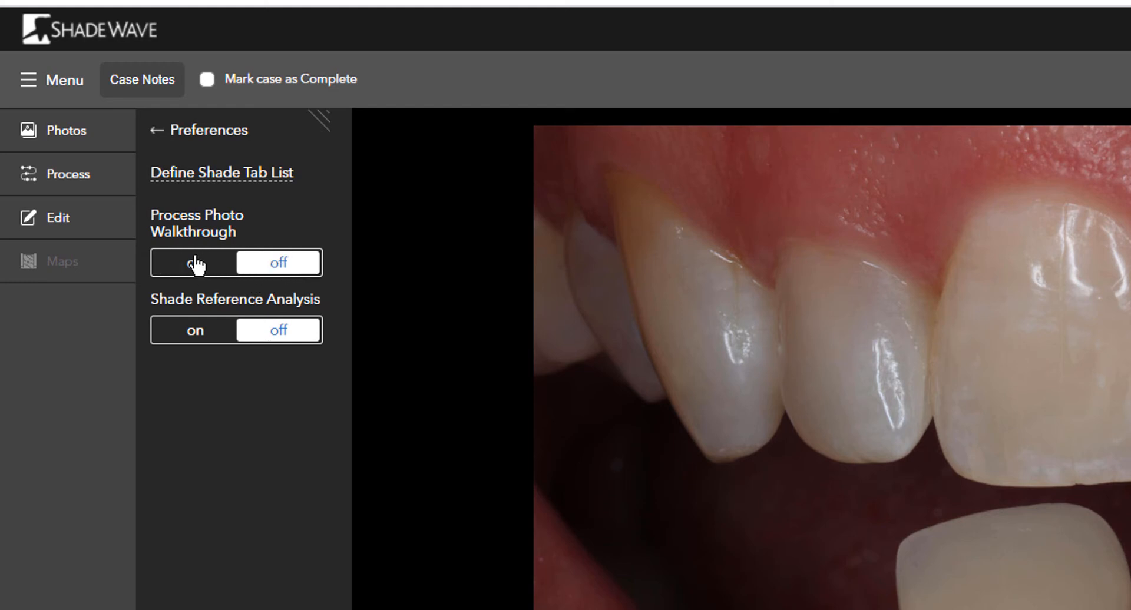
pyautogui.click(199, 262)
pyautogui.click(277, 266)
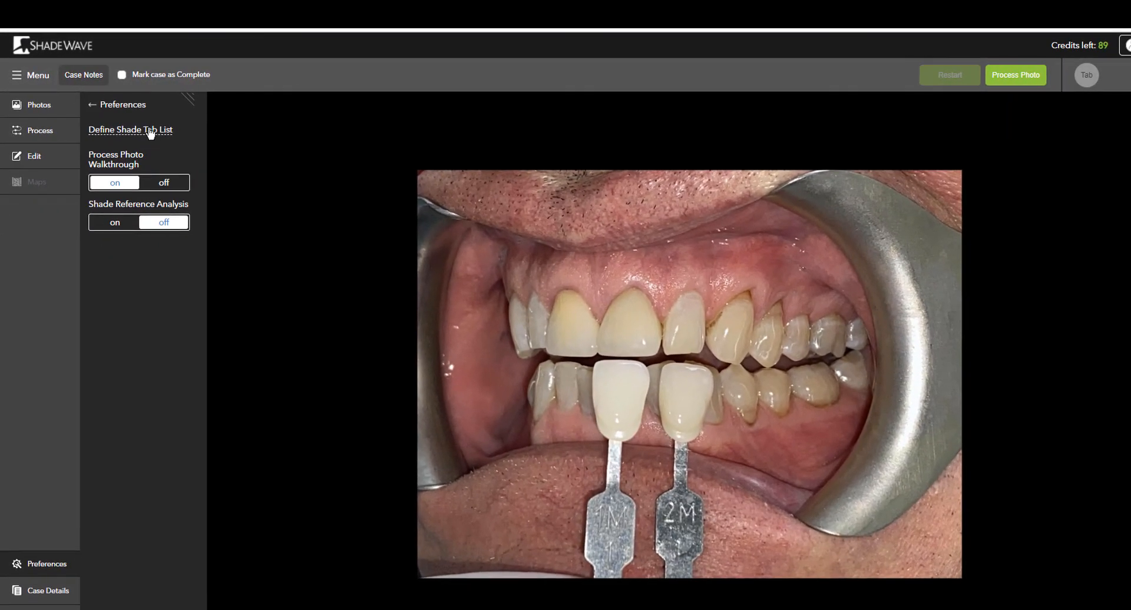
# Remove Portrait IPN Dentsply from the selected shade guides in the shade tab list.
pyautogui.click(151, 131)
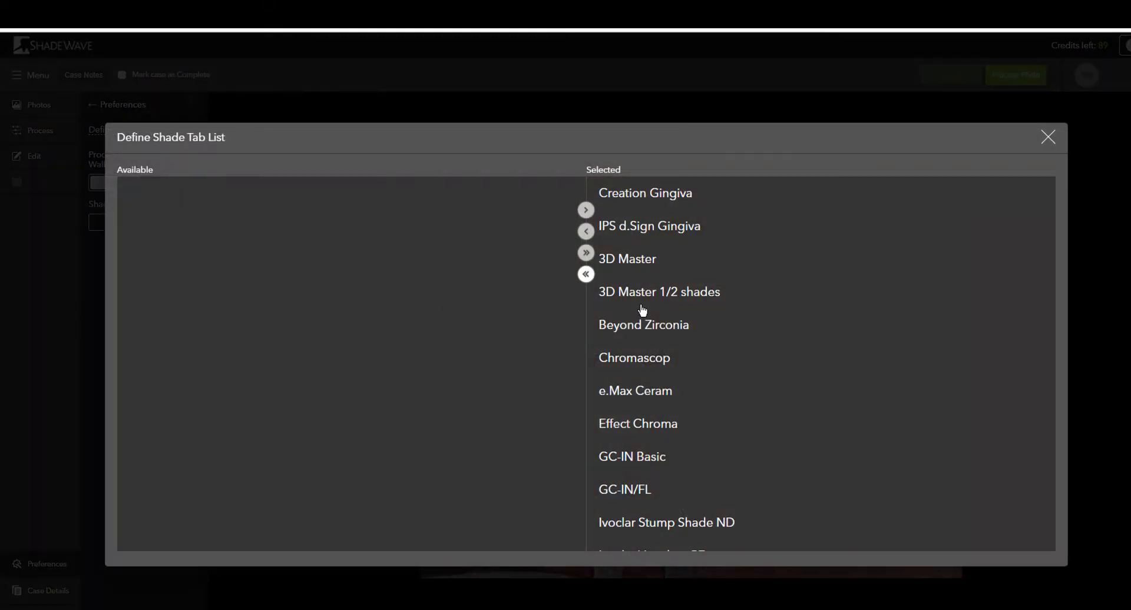
pyautogui.scroll(-5, 740, 224)
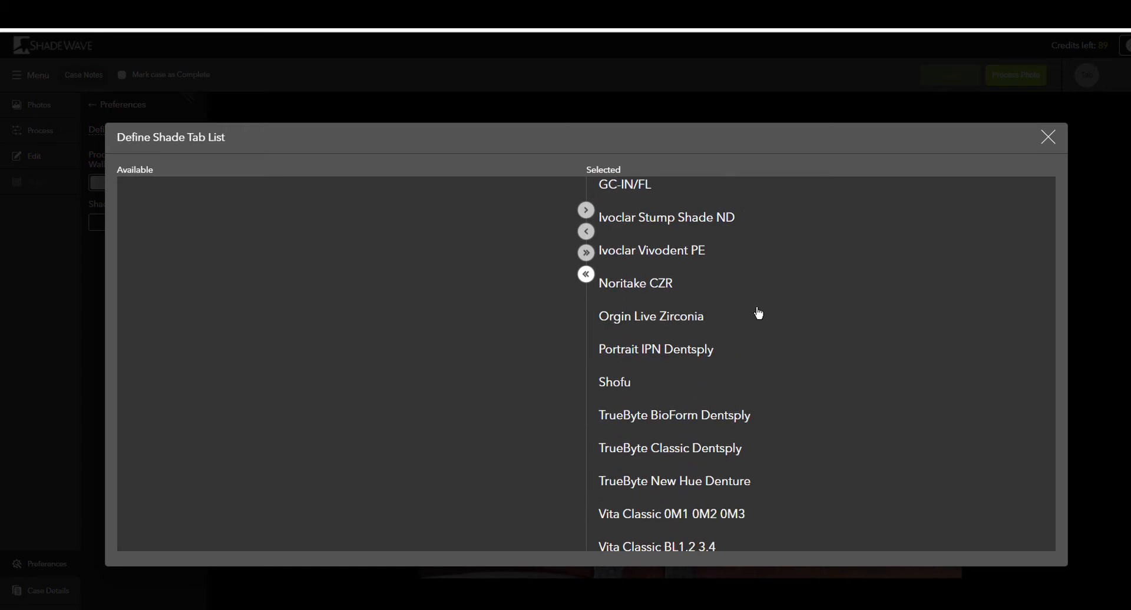
pyautogui.scroll(-1, 759, 314)
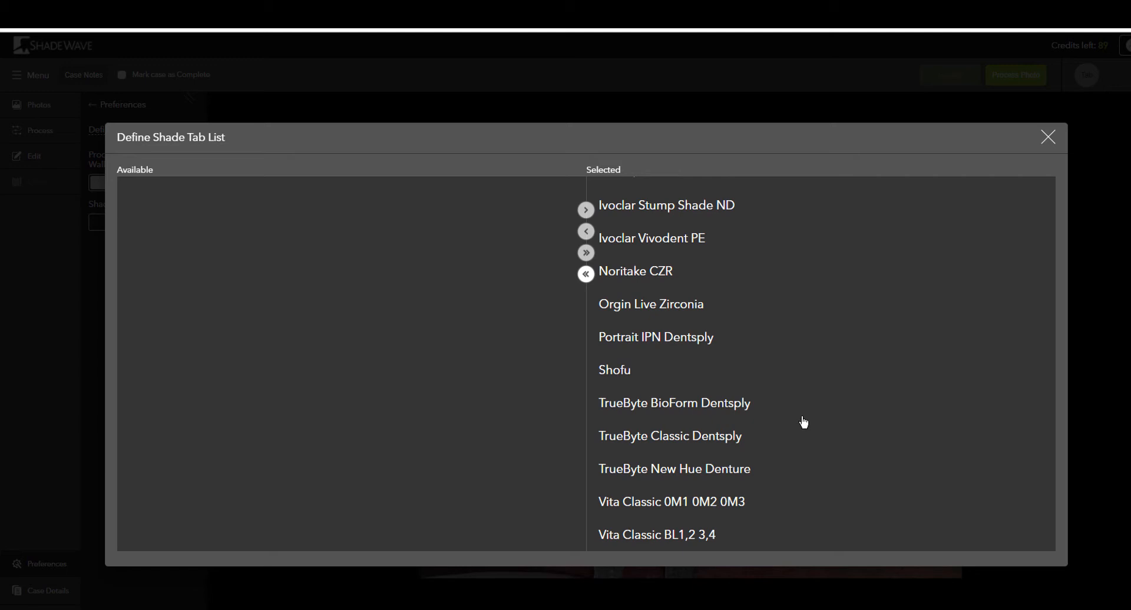
pyautogui.scroll(5, 804, 422)
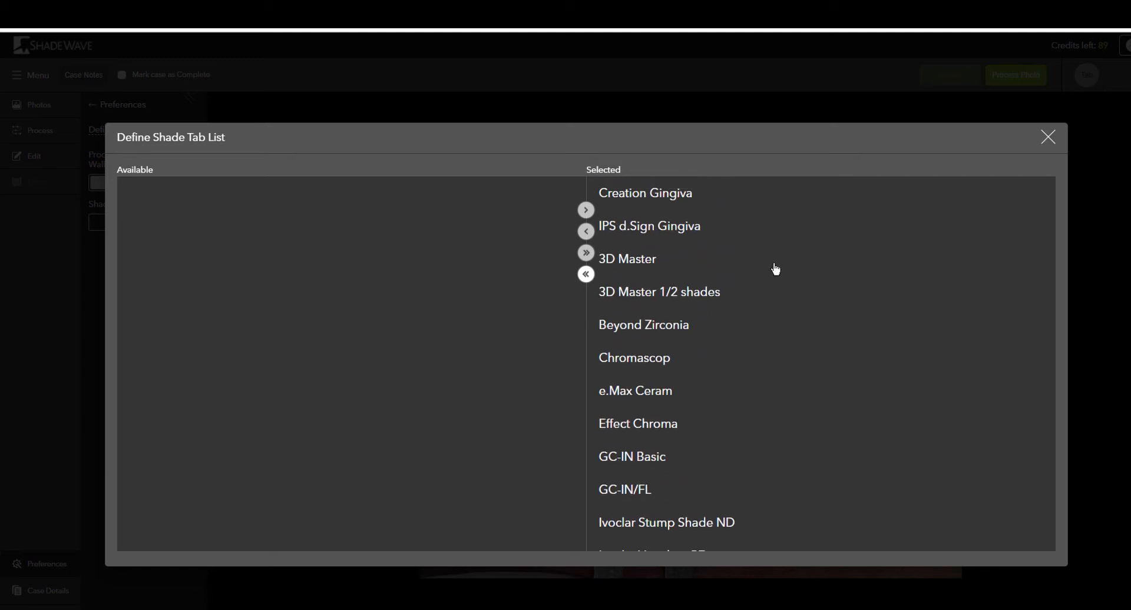
pyautogui.scroll(-5, 754, 274)
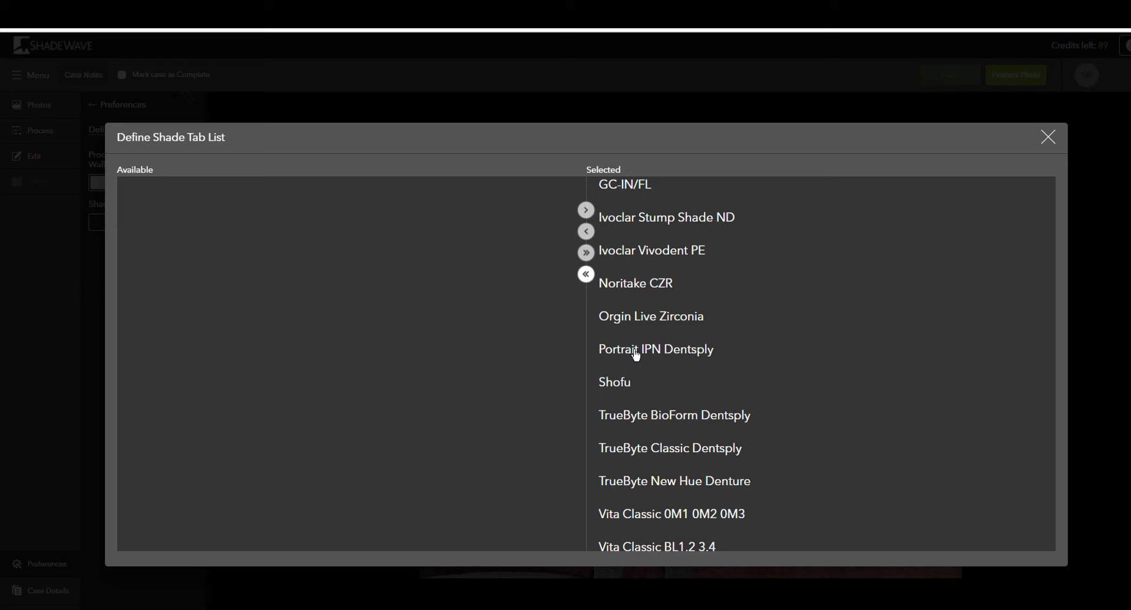
pyautogui.click(660, 353)
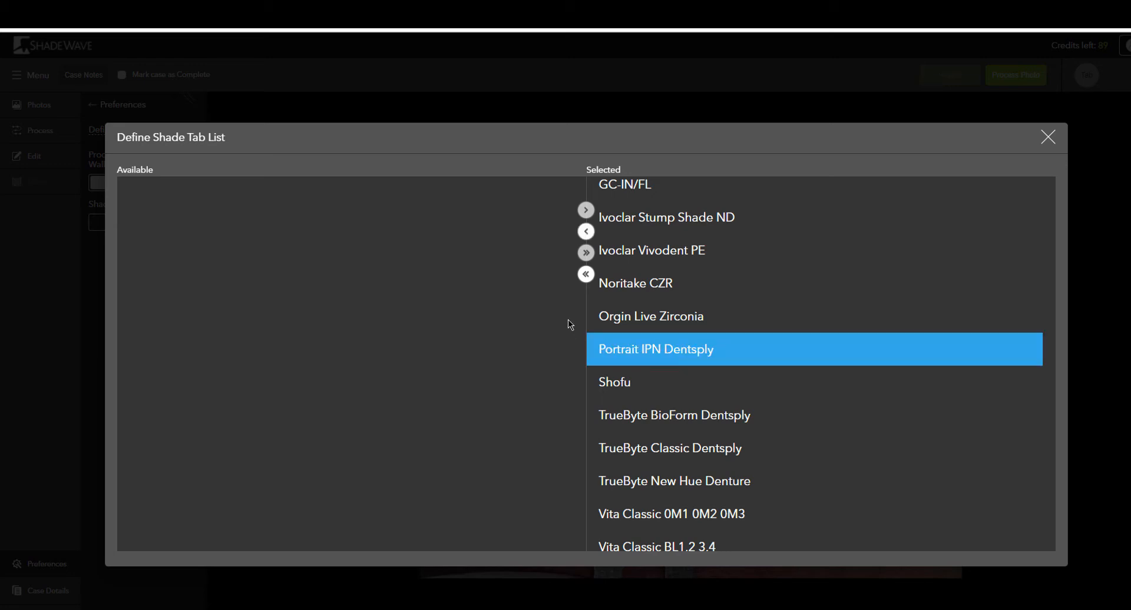
pyautogui.click(586, 232)
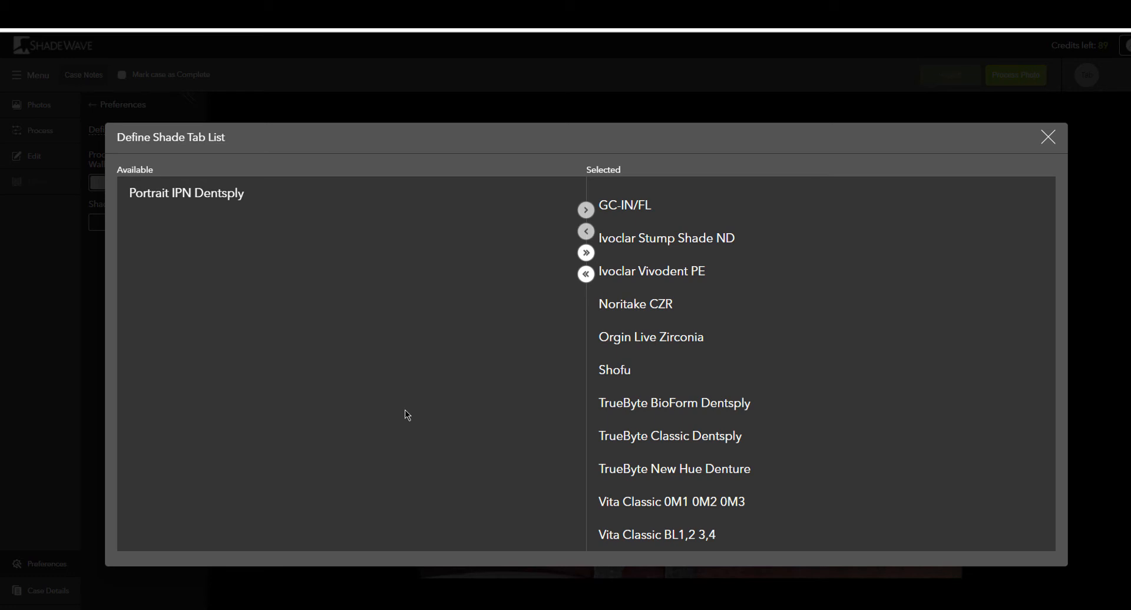
pyautogui.click(204, 205)
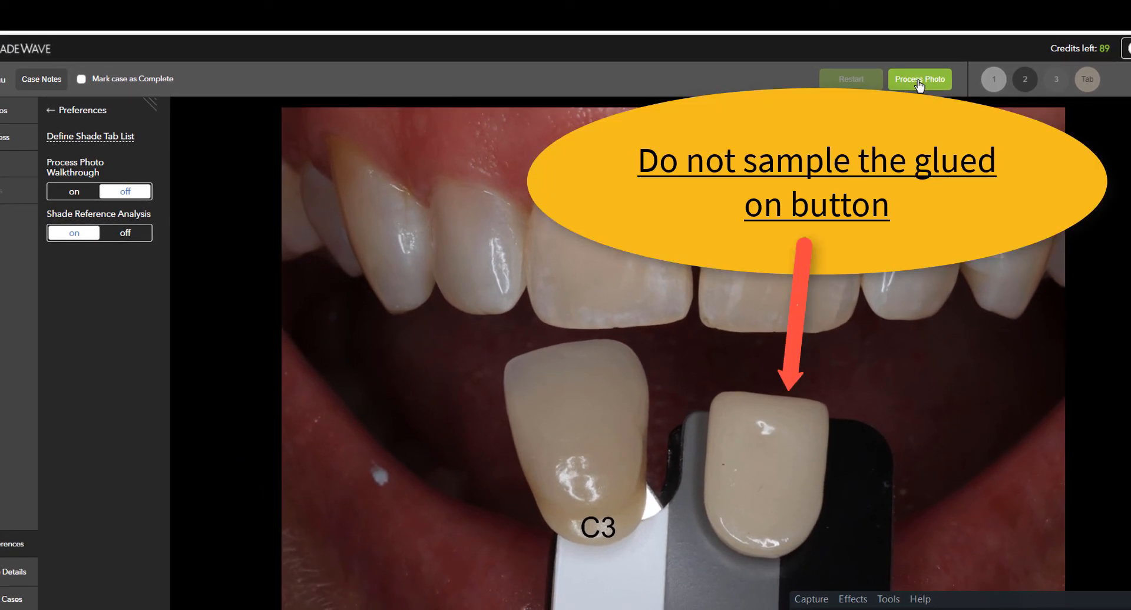
# Start processing the photo and sample the white, black and gray areas of the reference card, avoiding the glued-on button.
pyautogui.click(918, 83)
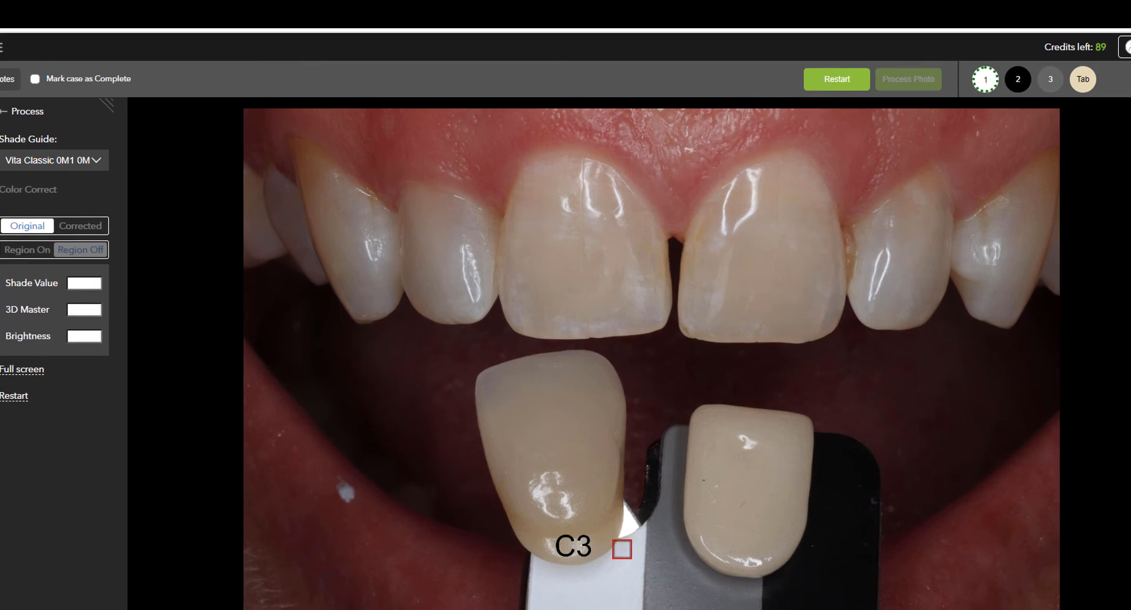
pyautogui.click(587, 588)
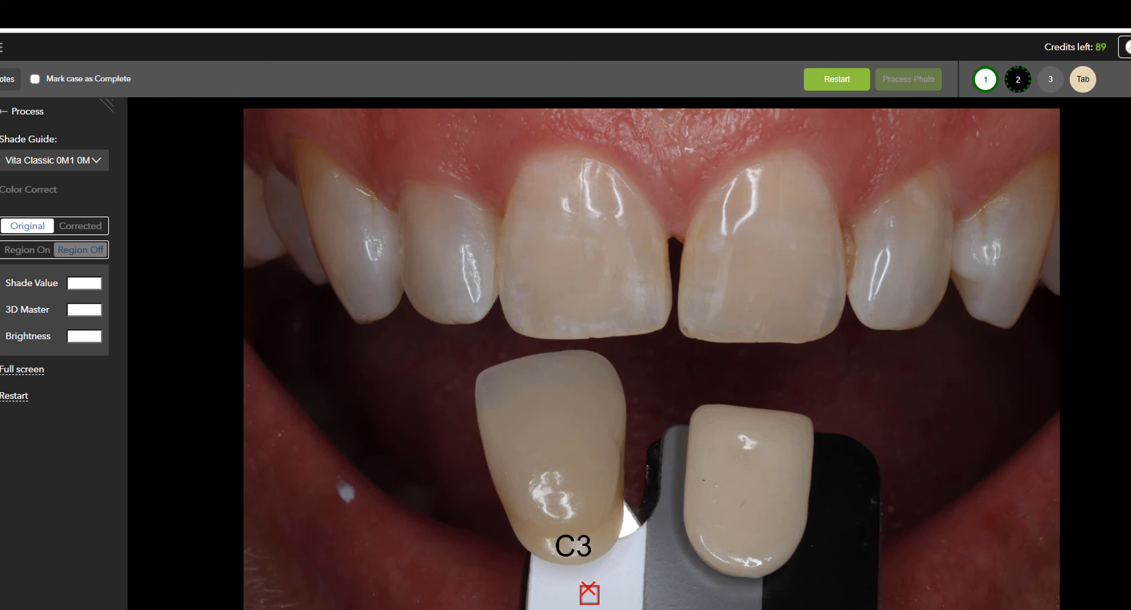
pyautogui.click(843, 534)
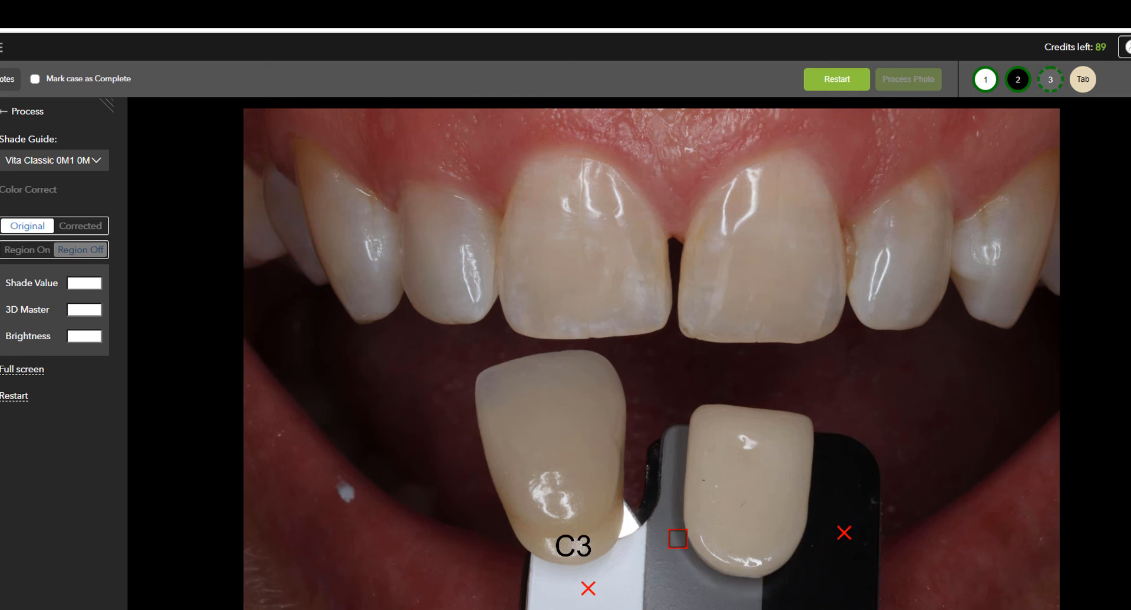
pyautogui.click(667, 535)
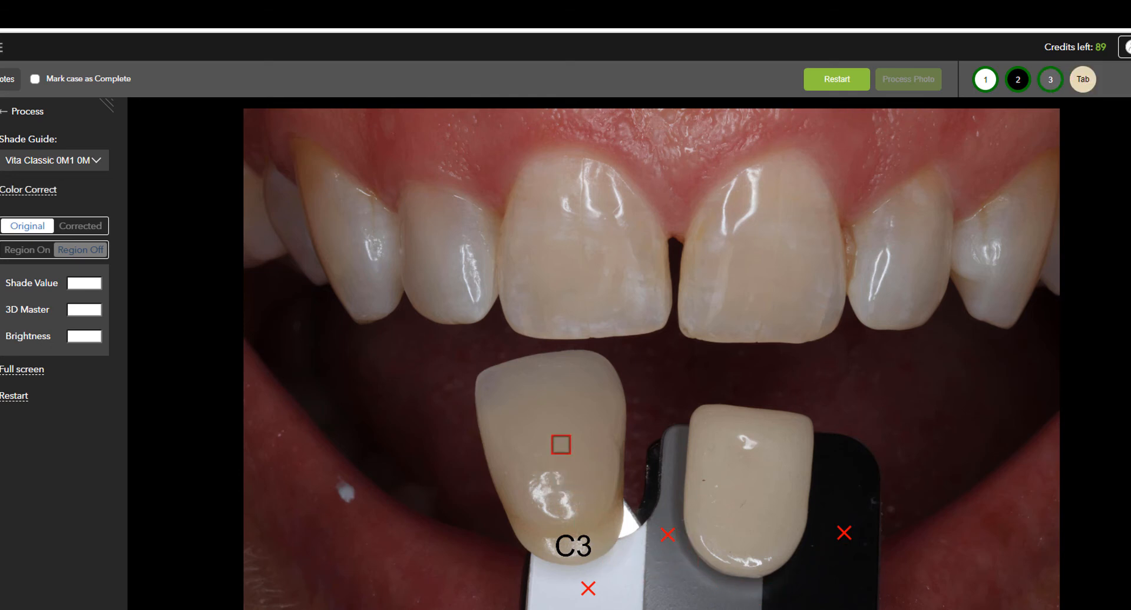
# Sample the middle of the shade tab, assign it shade C3, and color correct the photo.
pyautogui.click(557, 436)
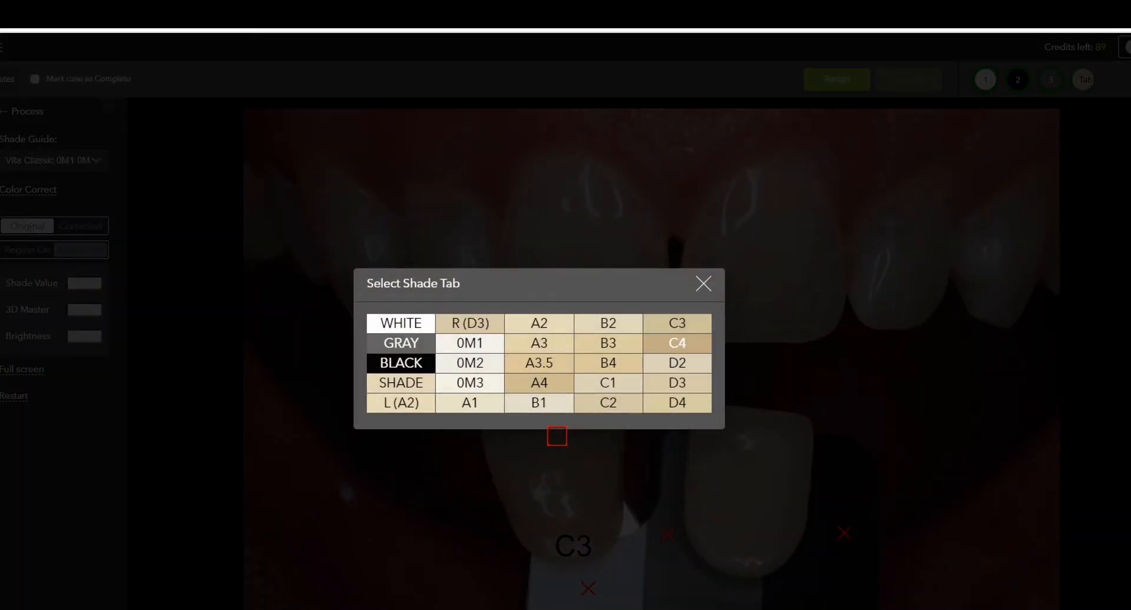
pyautogui.click(661, 330)
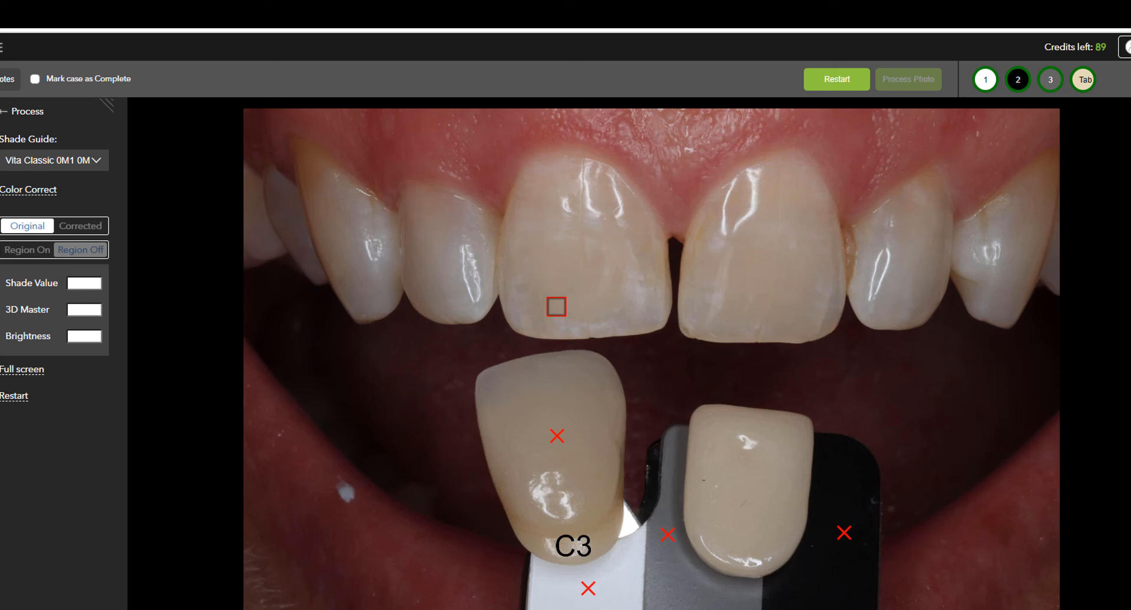
pyautogui.rightClick(556, 306)
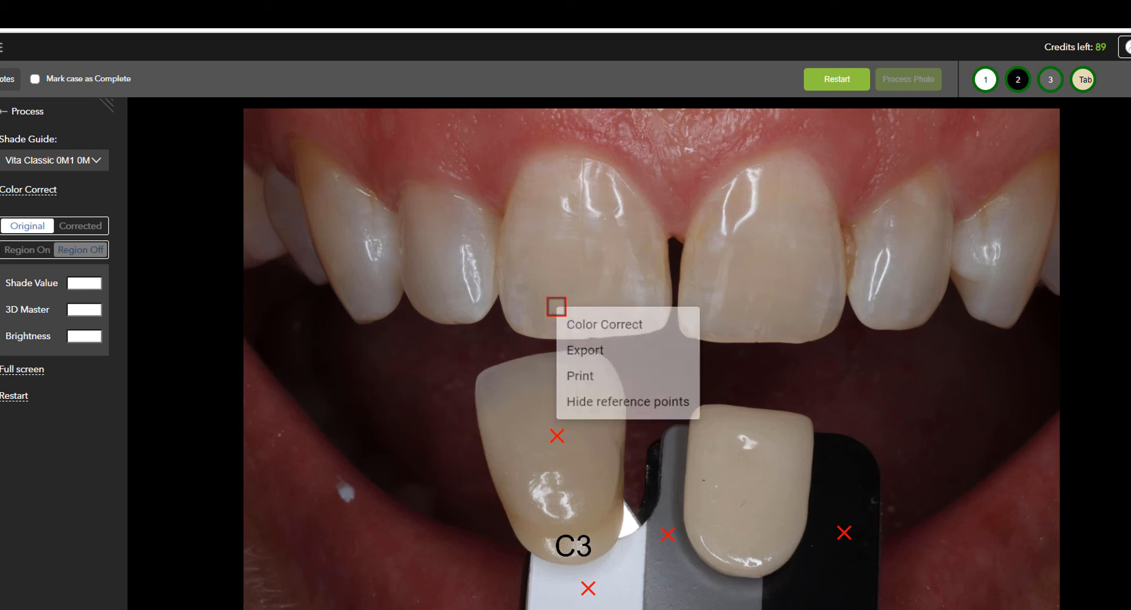
pyautogui.click(622, 334)
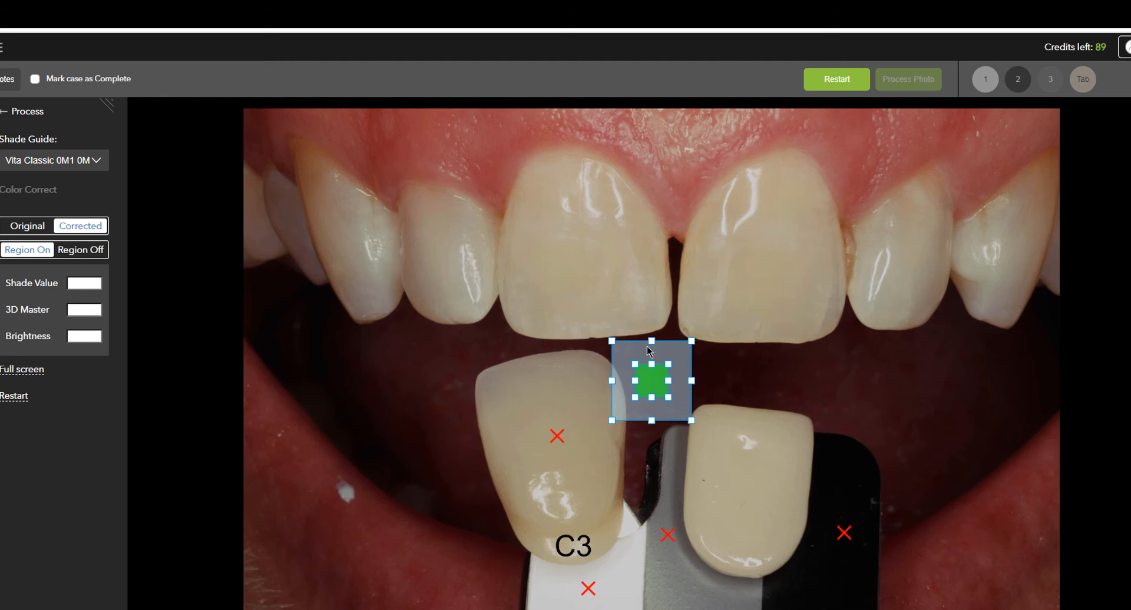
# Fit the analysis region around the upper central incisor above the C3 tab, center the green sample box on the tooth, and generate its shade map.
pyautogui.moveTo(647, 347); pyautogui.dragTo(679, 133)
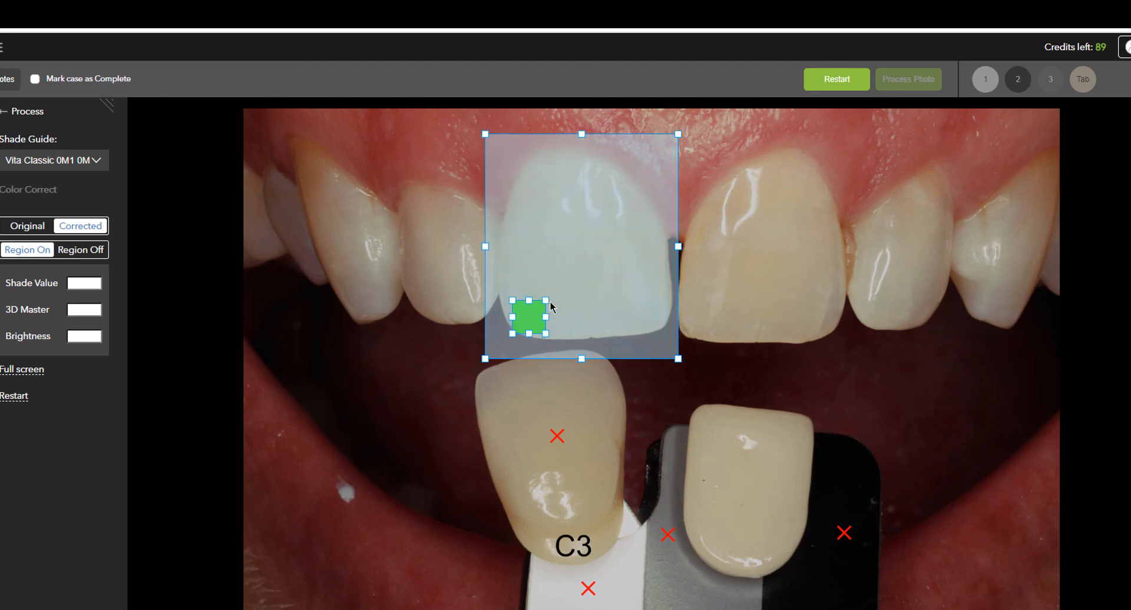
pyautogui.moveTo(531, 322); pyautogui.dragTo(590, 261)
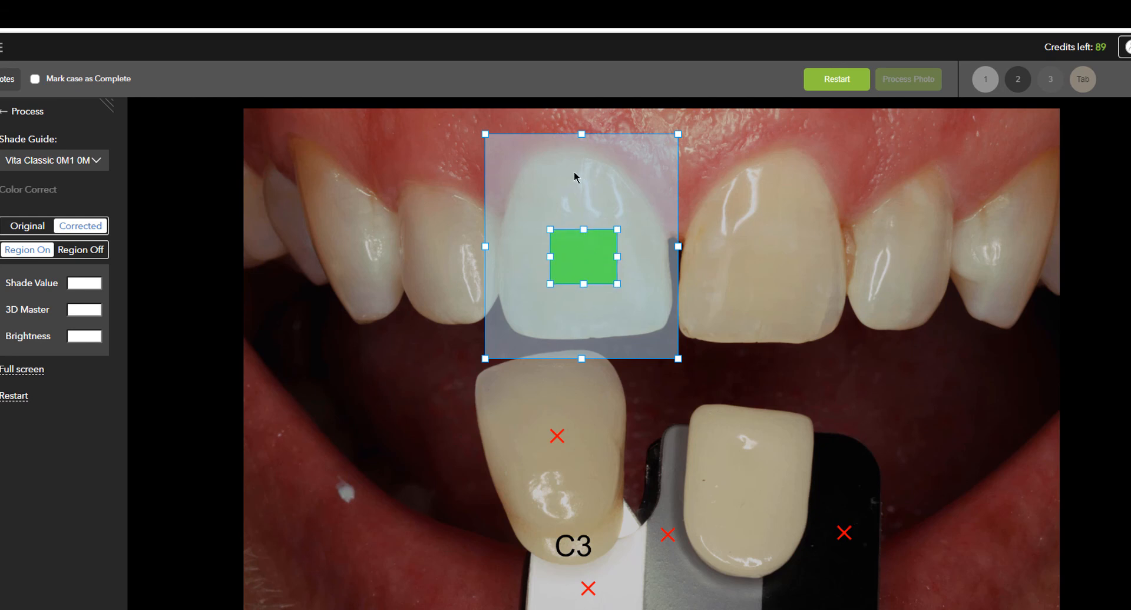
pyautogui.rightClick(573, 171)
pyautogui.click(613, 190)
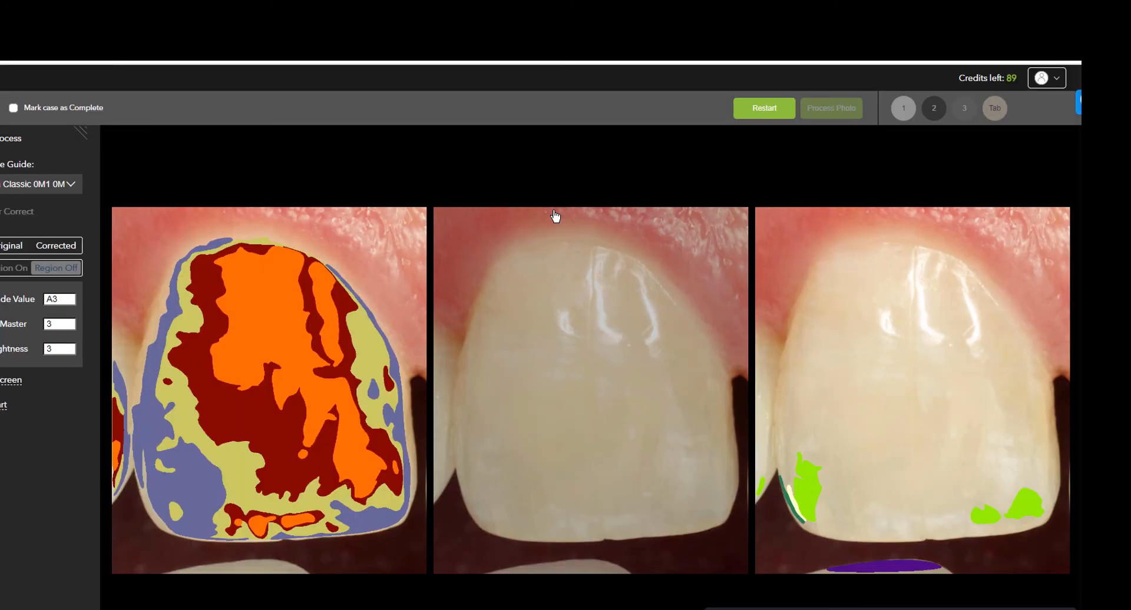
# Label the orange, dark red and yellow areas of the tooth's shade map with their shades.
pyautogui.click(294, 333)
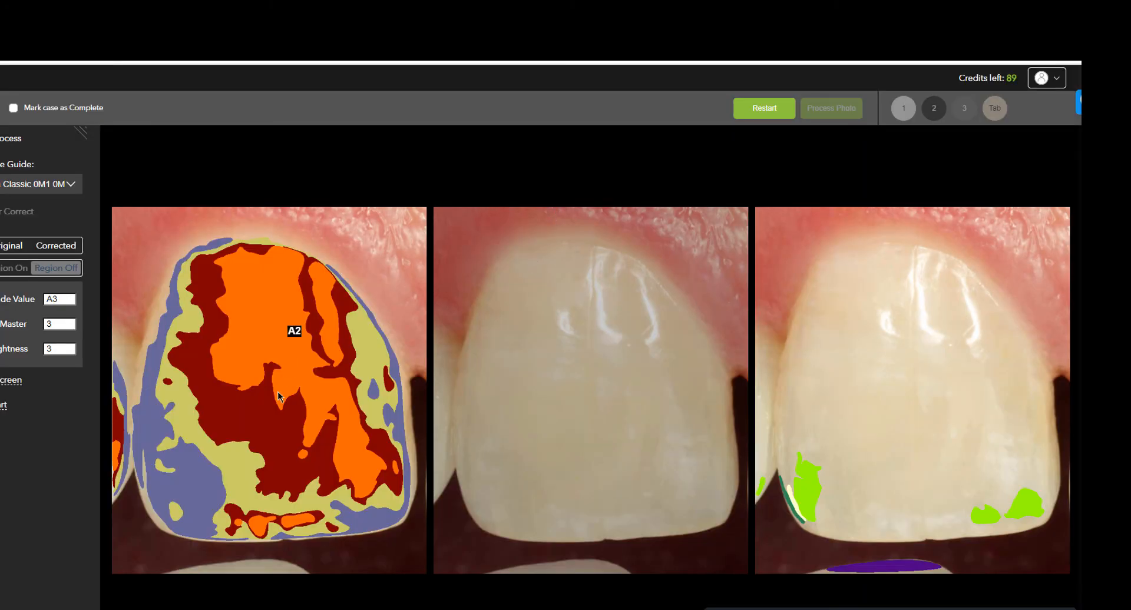
pyautogui.click(274, 421)
pyautogui.click(244, 460)
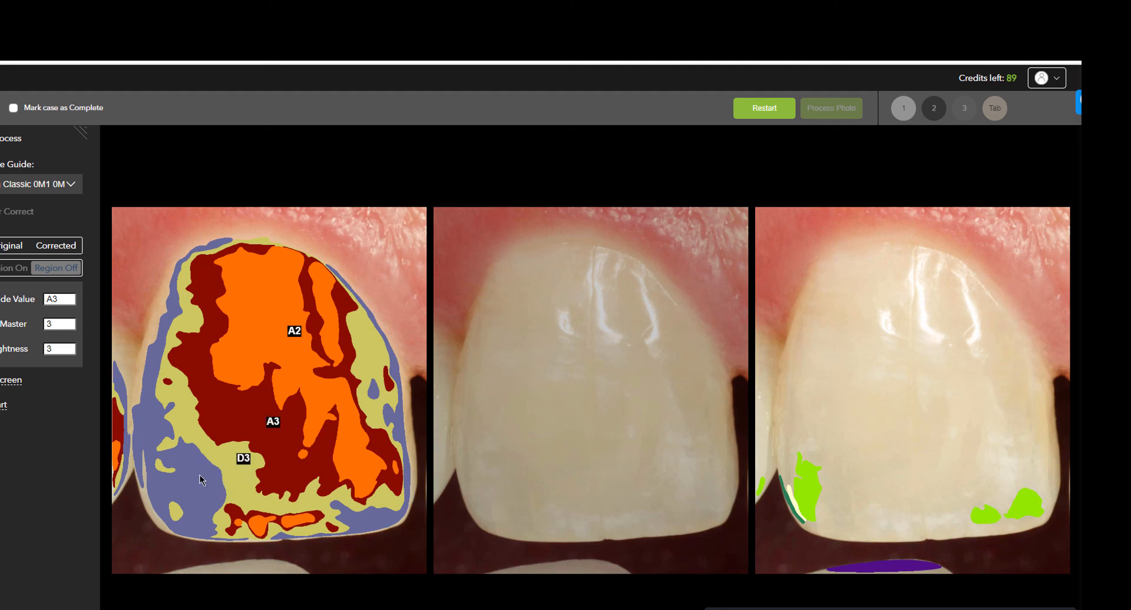